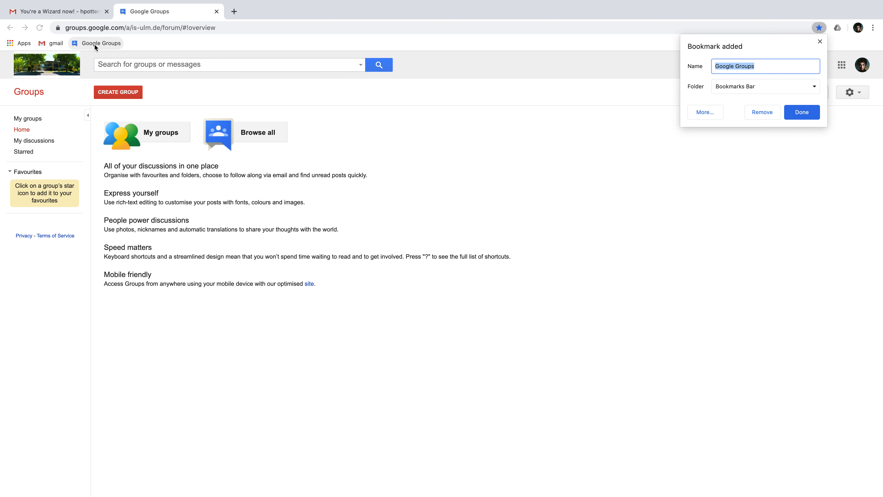
- Finish bookmarking Google Groups in the Bookmarks Bar and search the groups for "grade4"
left_click(797, 113)
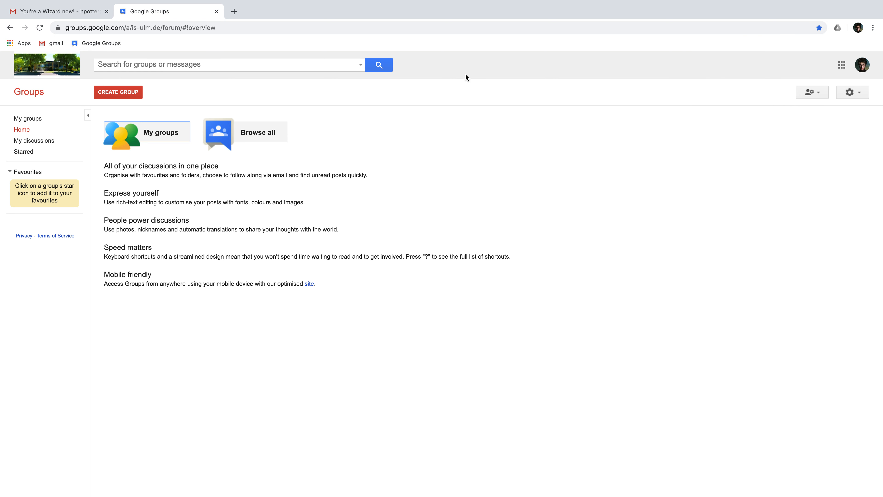
left_click(250, 67)
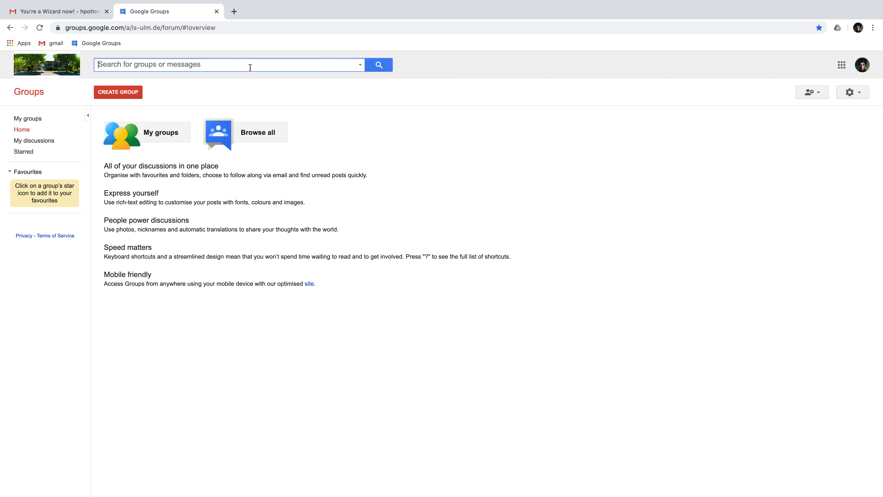
type("gr")
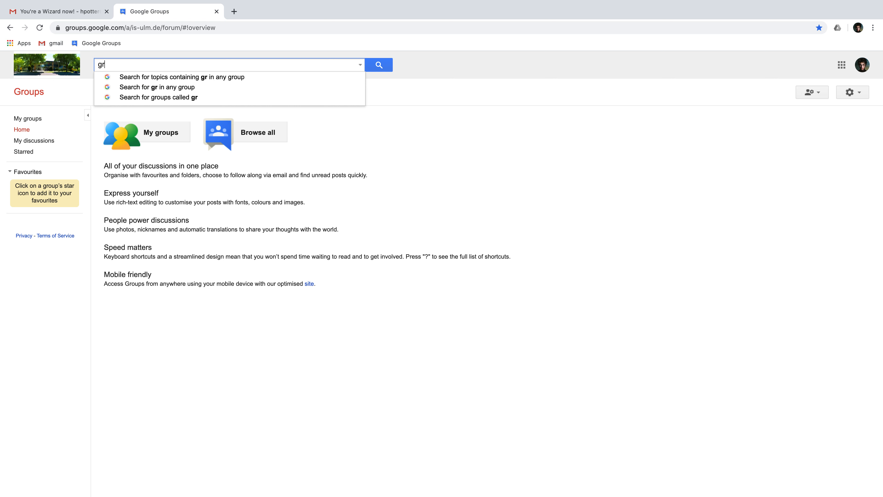
type("ade4")
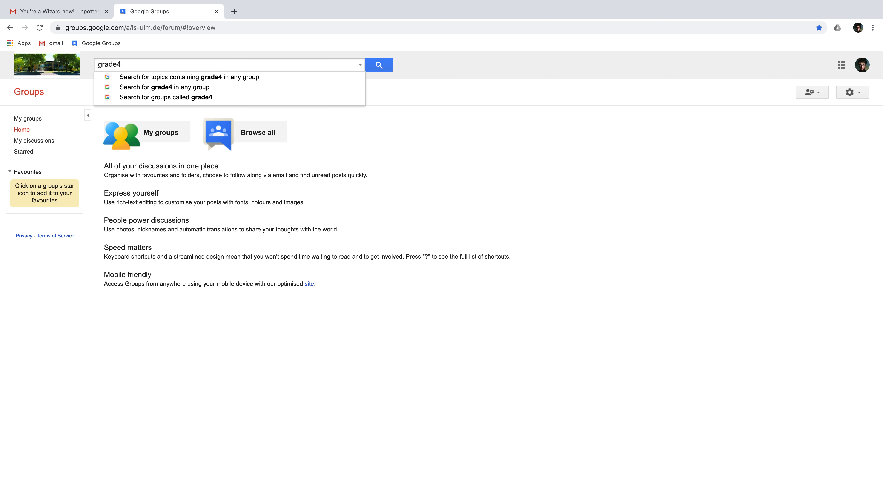
key("Return")
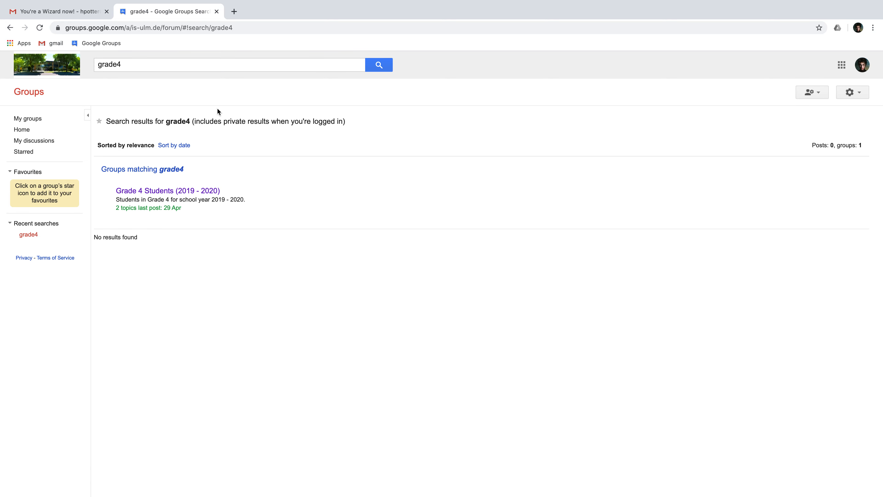
- Open the Grade 4 Students (2019 - 2020) group and add it to the favourites
left_click(164, 191)
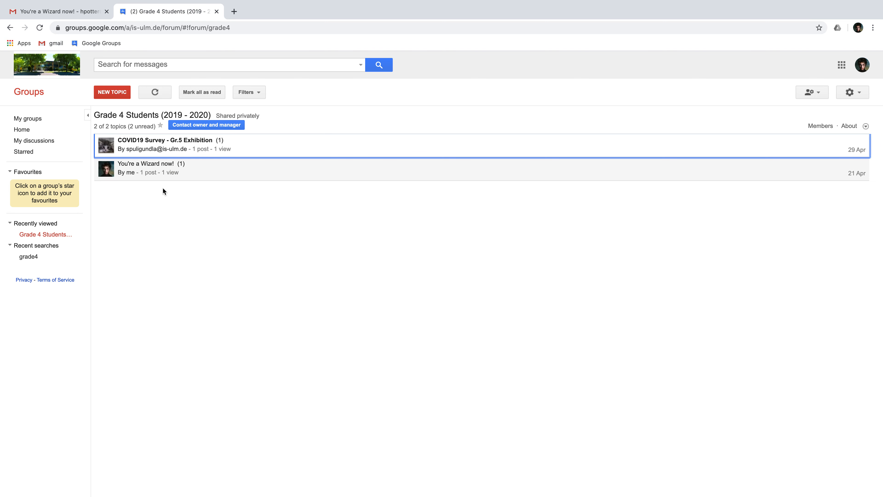
left_click(161, 126)
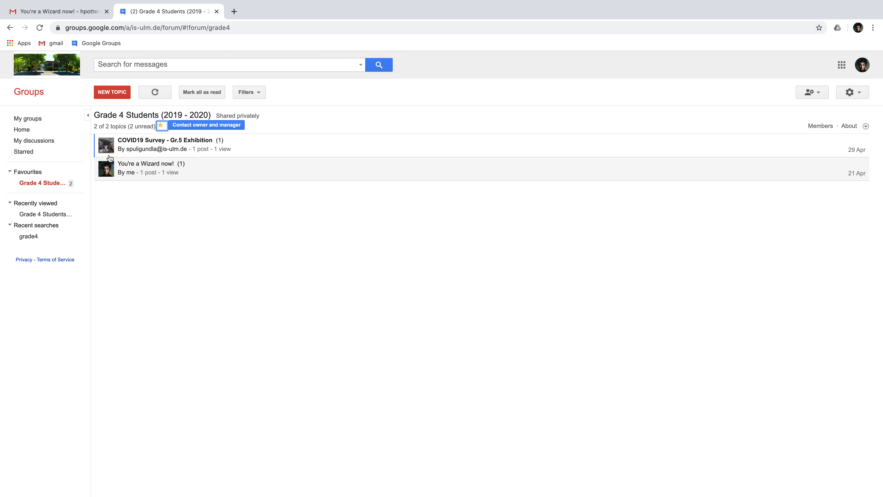
left_click(52, 184)
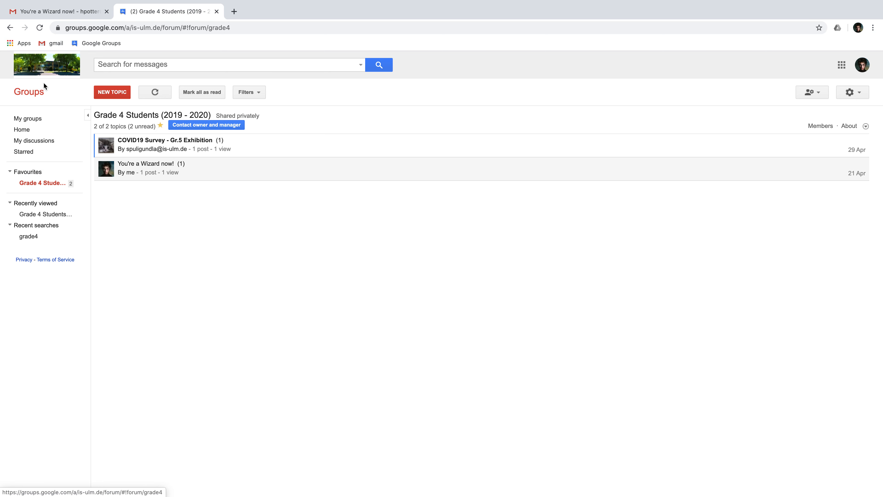
- Switch to Gmail and look up the ISU Rainbow Club group by entering "rain" as the new message's recipient and choosing its suggestion
left_click(56, 13)
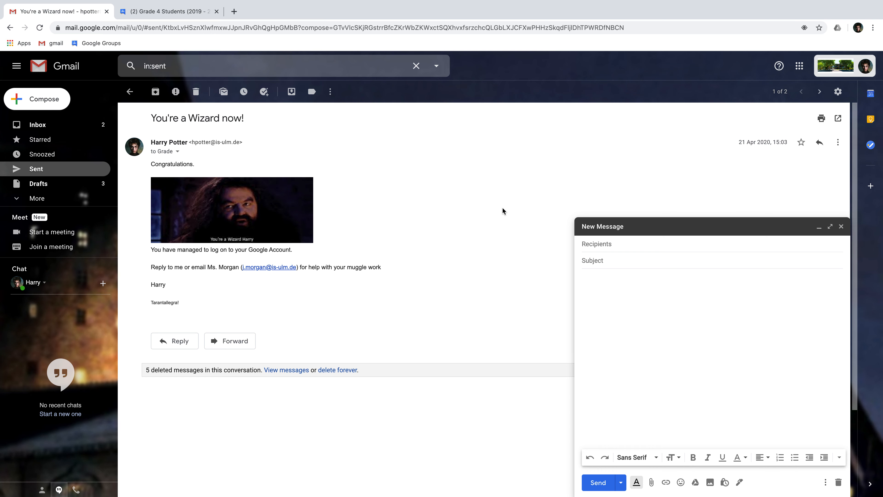
left_click(587, 244)
type("rain")
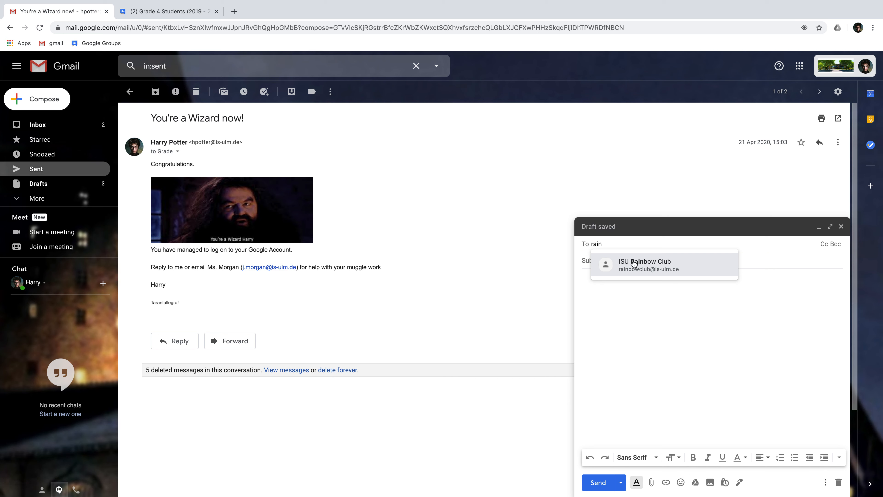
mouse_move(634, 264)
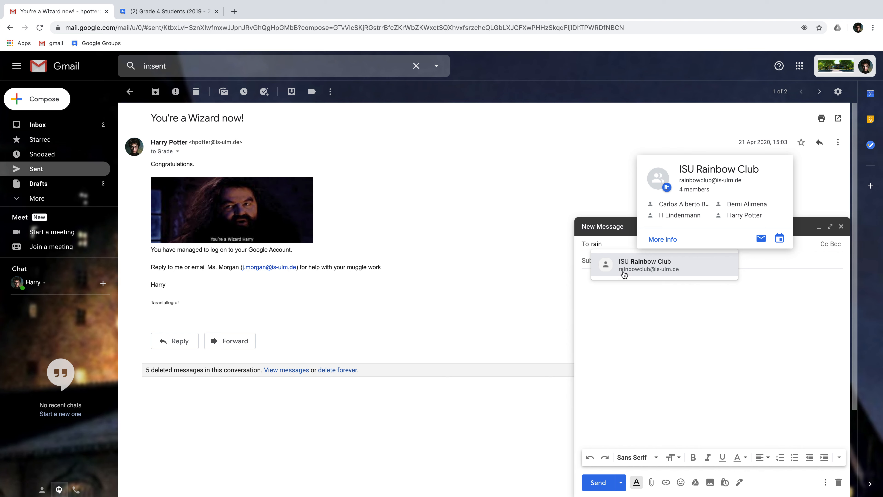
left_click(646, 272)
- Switch to Google Groups, open the ISU Rainbow Club by changing the URL's group name to "rainbowclub", and add it to the favourites
left_click(148, 14)
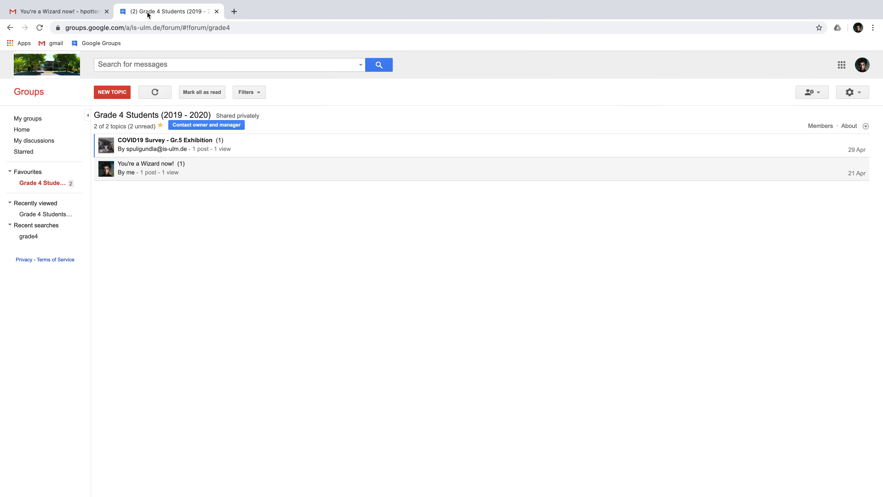
left_click(233, 30)
key("Right")
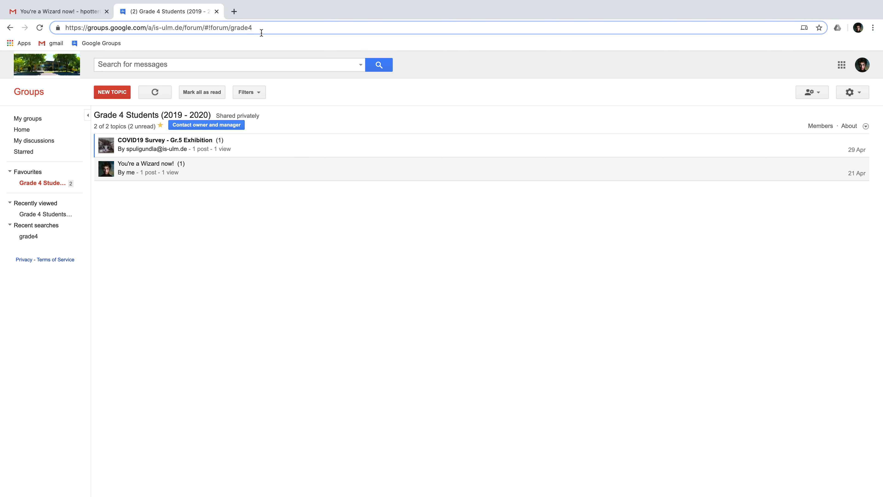
key("BackSpace")
key("BackSpace")
key("BackSpace")
key("BackSpace")
key("BackSpace")
key("BackSpace")
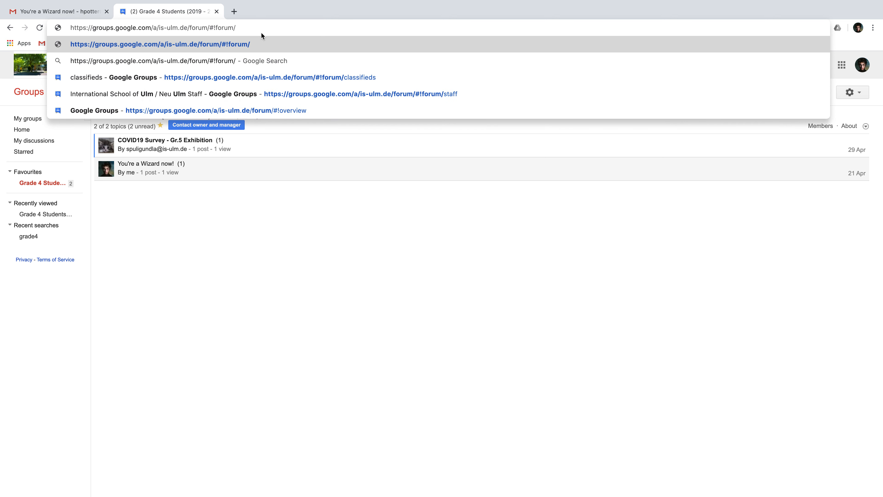
type("rain")
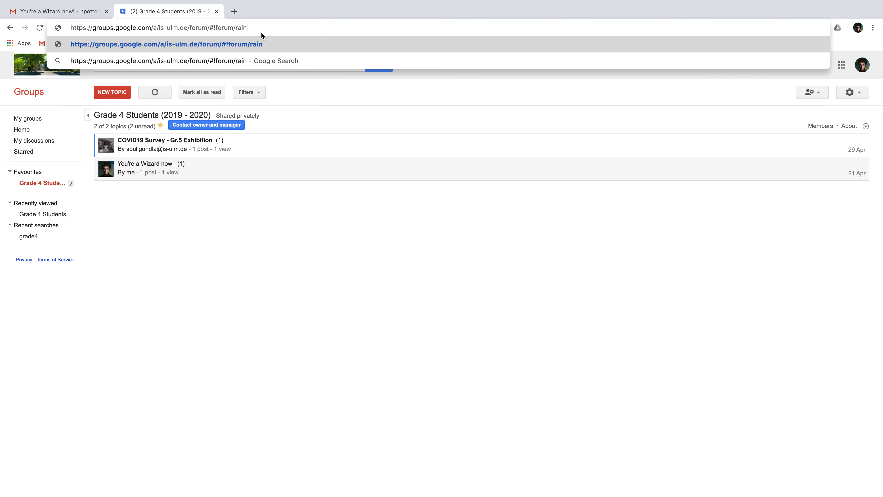
type("bowclub")
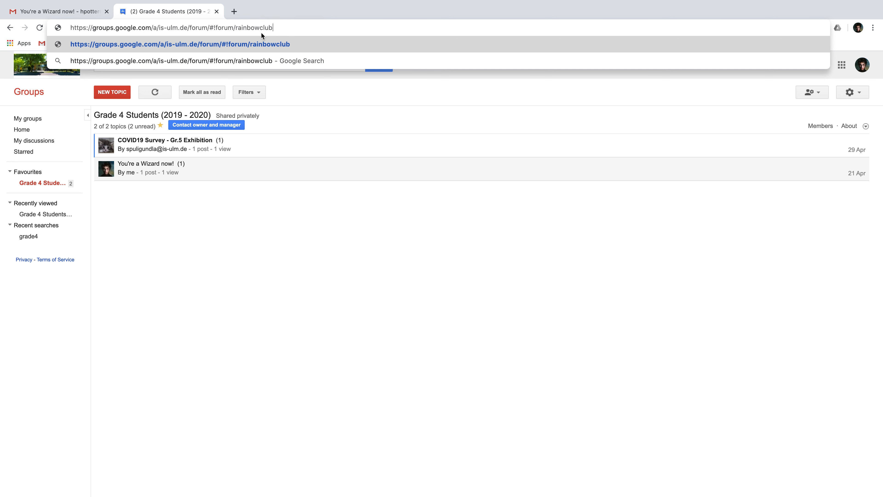
key("Return")
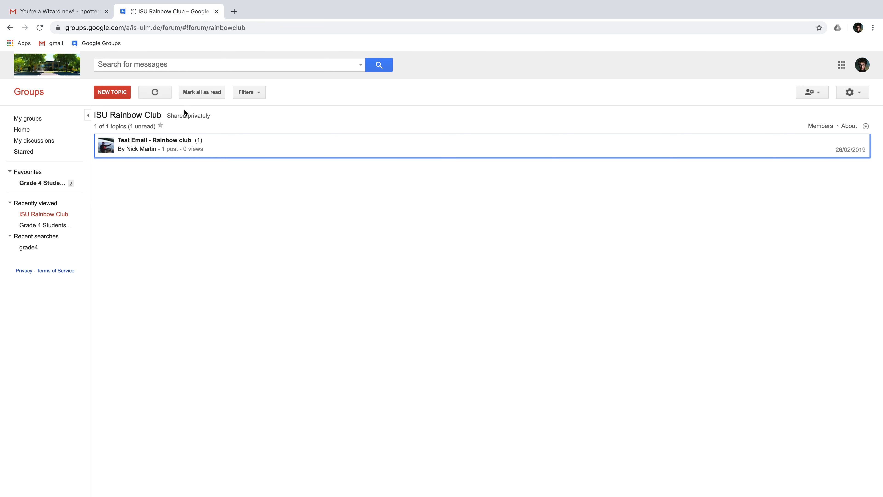
left_click(162, 127)
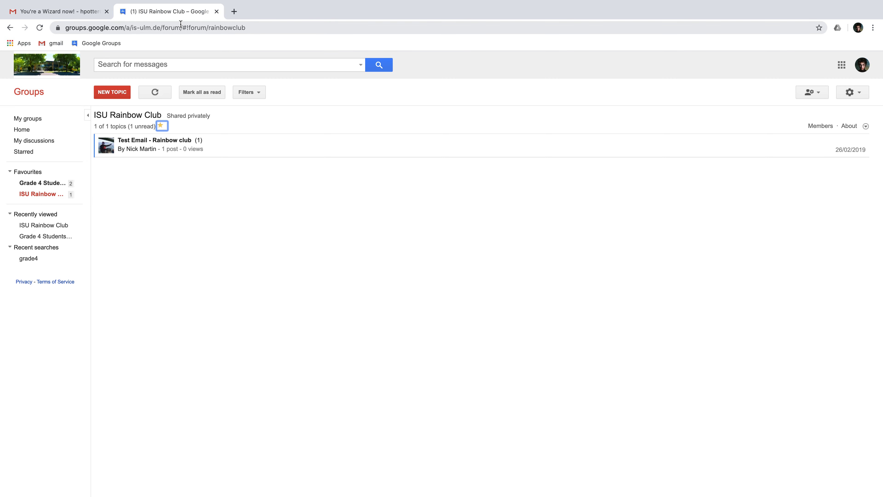
- Return to Gmail, remove the Rainbow Club recipient and look up the Eco Council Distribution List by entering "eco"
left_click(84, 12)
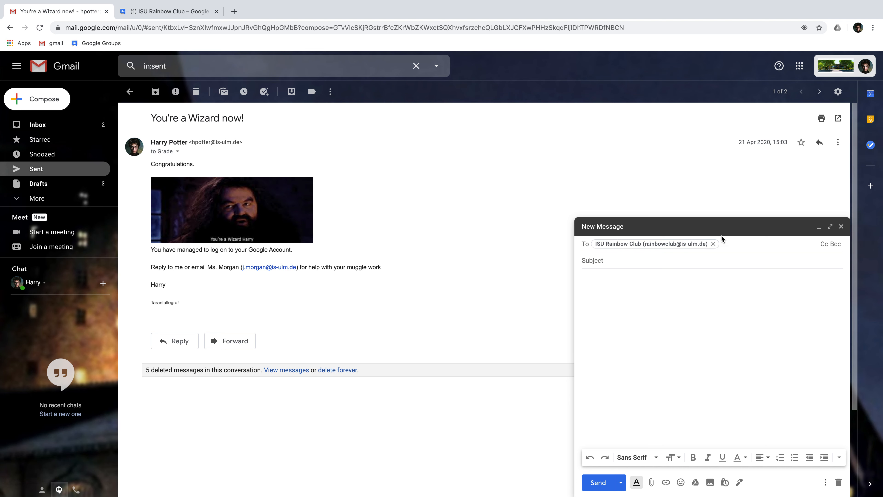
left_click(713, 243)
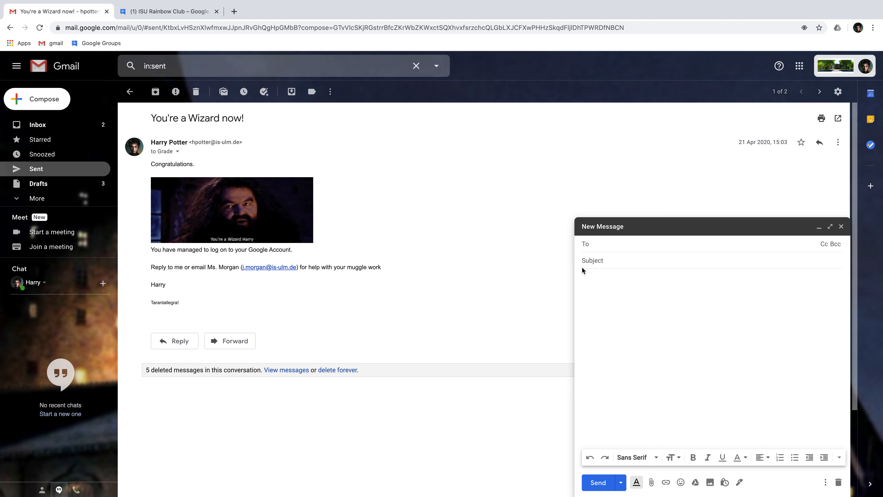
type("eco")
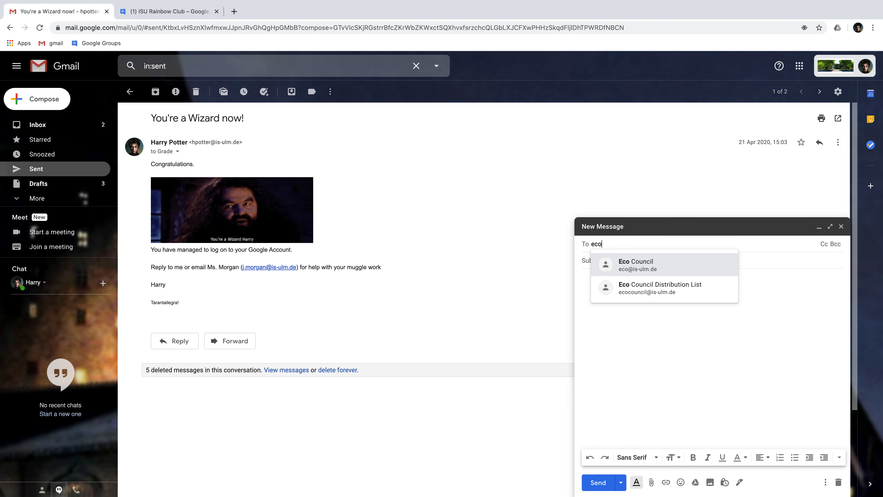
mouse_move(630, 284)
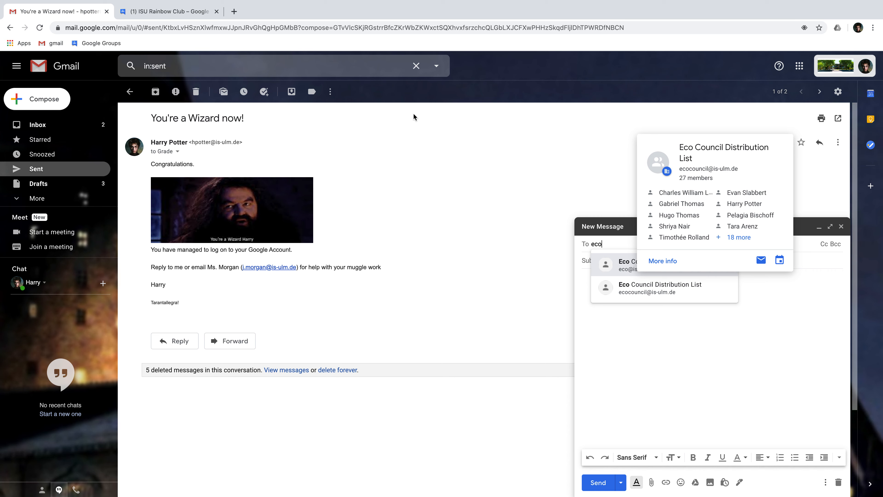
- Switch to Google Groups, open the Eco Council Distribution List by changing the URL's group name to "ecocouncil", and add it to the favourites
left_click(190, 14)
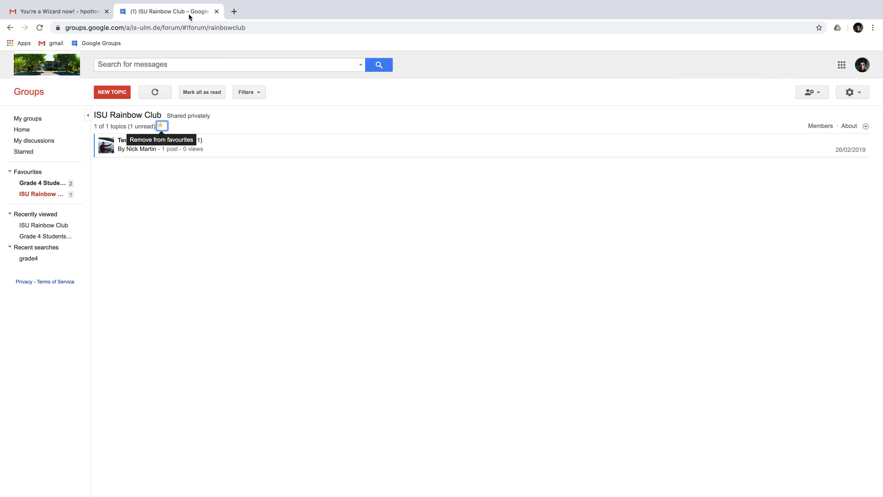
left_click(249, 28)
key("Right")
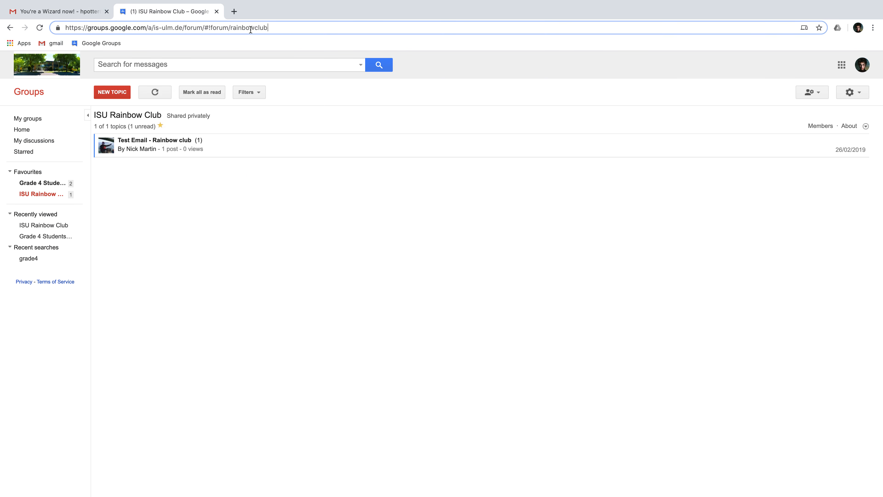
key("BackSpace")
key("BackSpace")
key("BackSpace")
key("BackSpace")
key("BackSpace")
key("BackSpace")
key("BackSpace")
key("BackSpace")
key("BackSpace")
key("BackSpace")
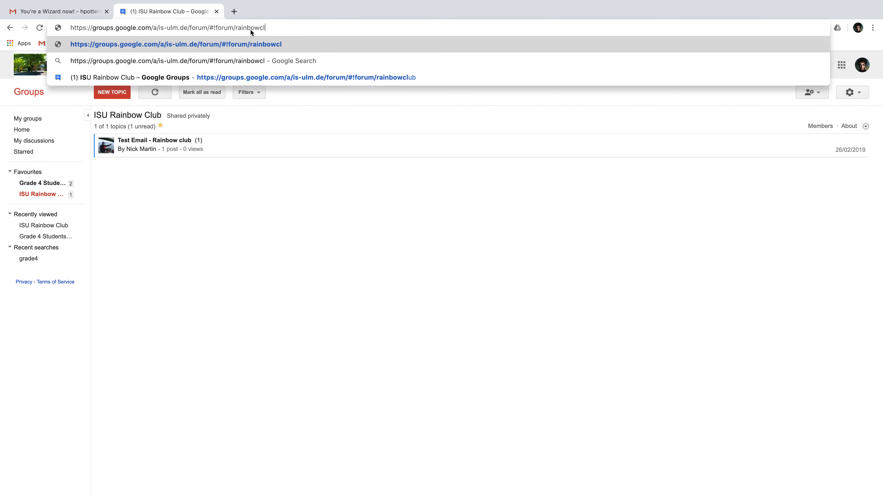
key("BackSpace")
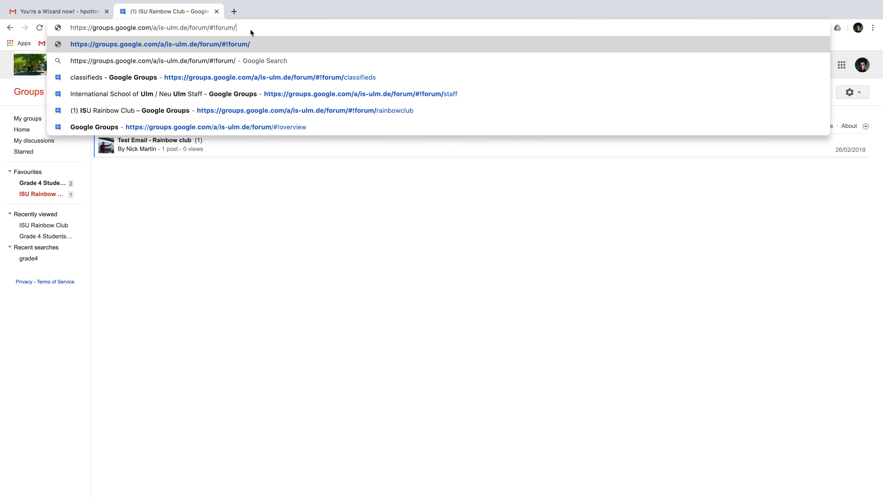
type("eco")
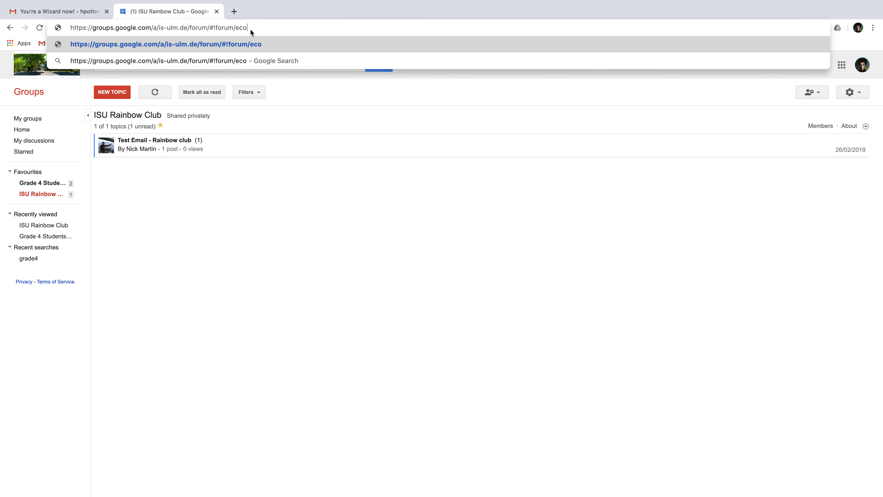
type("council")
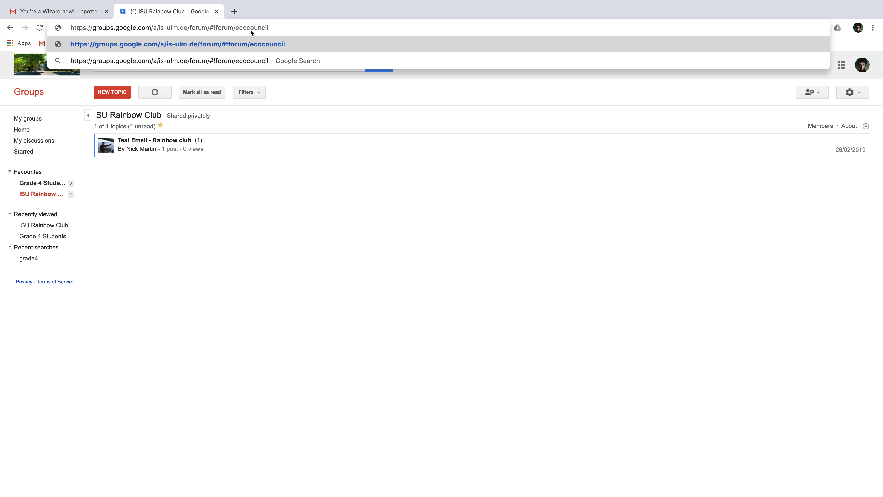
key("Return")
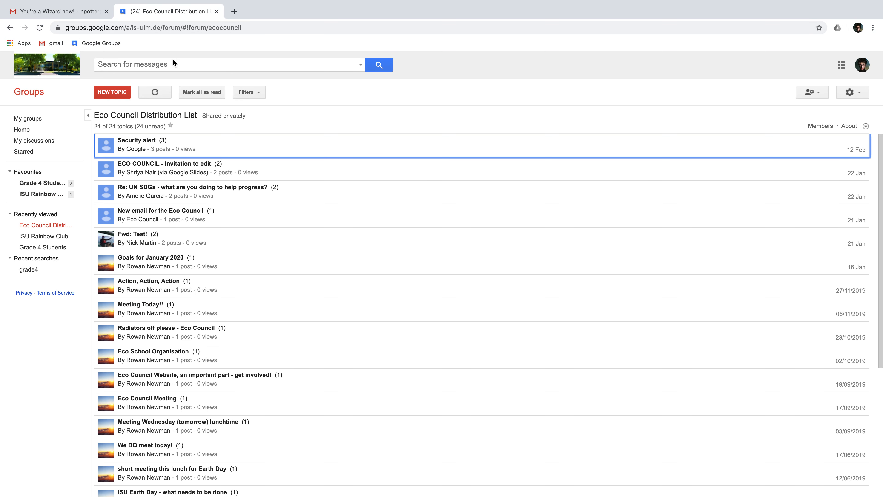
left_click(171, 126)
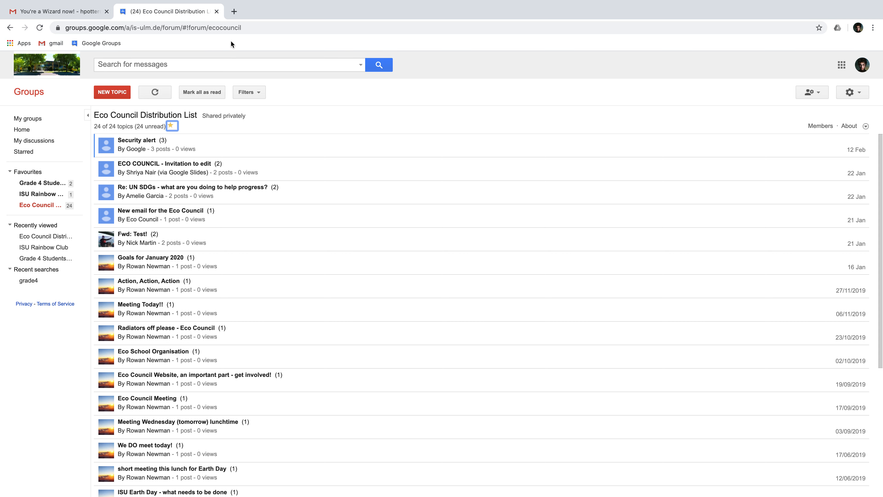
- Try to open the school's staff group by changing the group name at the end of the URL to "staff"
left_click(242, 30)
key("Right")
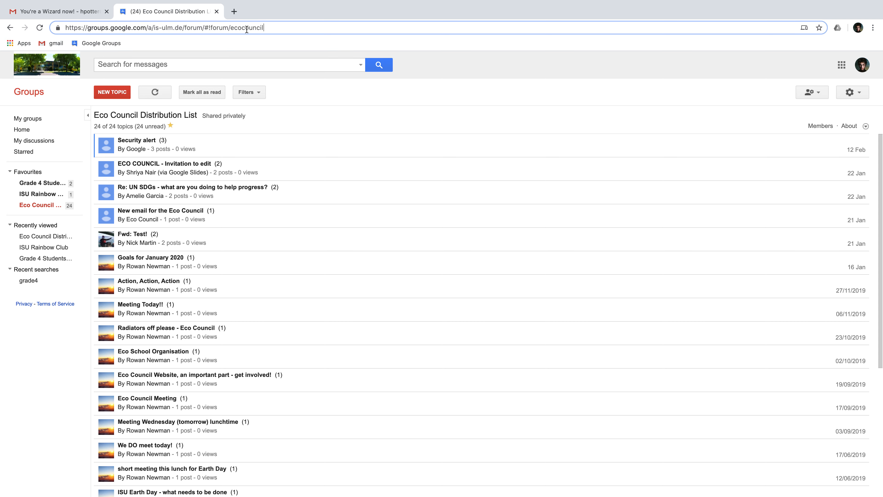
key("BackSpace")
key("BackSpace")
key("BackSpace")
key("BackSpace")
key("BackSpace")
key("BackSpace")
key("BackSpace")
key("BackSpace")
key("BackSpace")
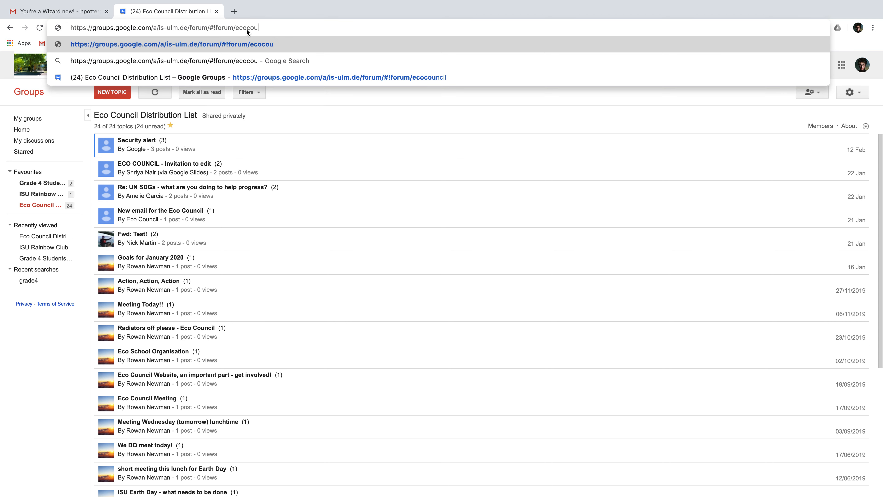
key("BackSpace")
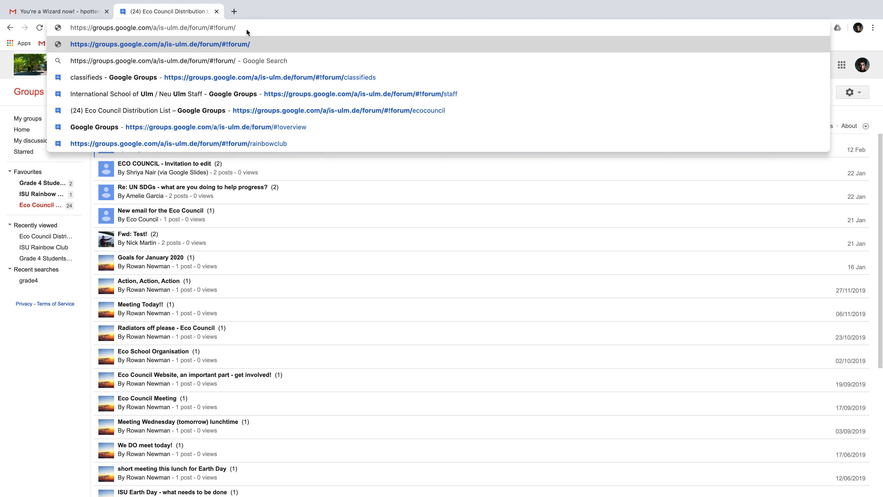
type("staff")
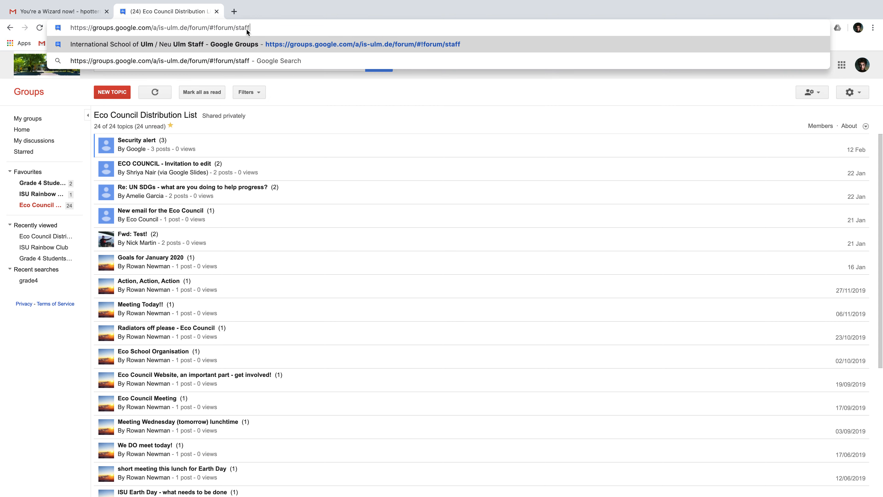
key("Return")
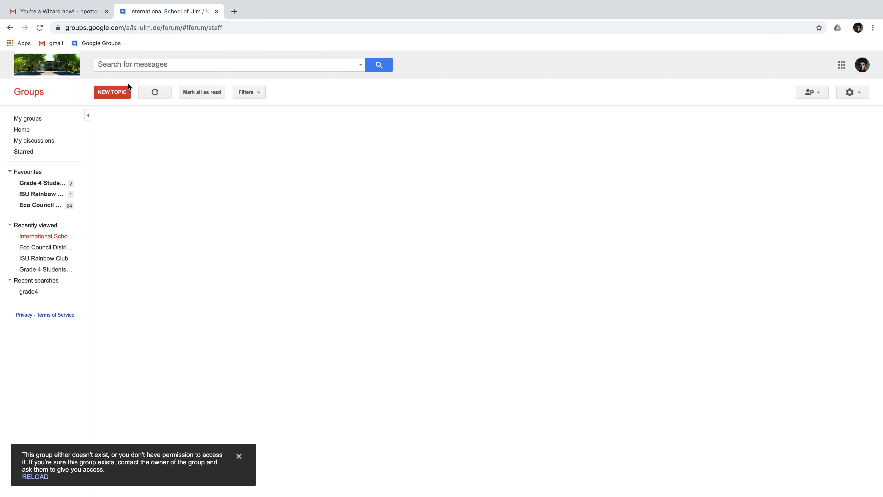
- Start a new topic in the school's staff group and discard it
left_click(124, 92)
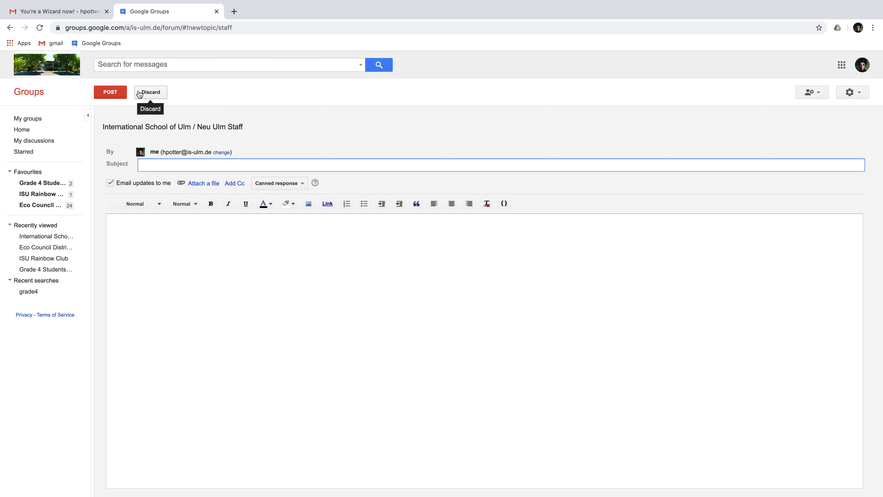
left_click(139, 93)
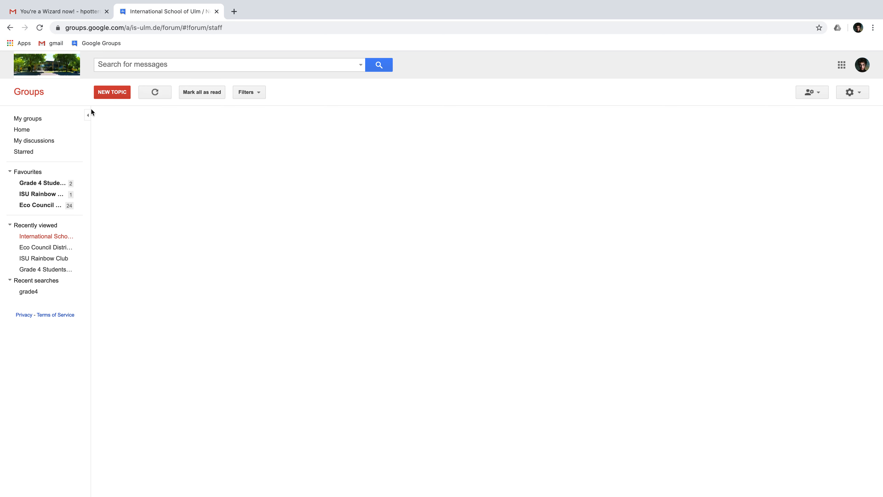
- Start creating a group from the Groups home page, named "Harrys magic club" with the group email address "magic"
left_click(21, 129)
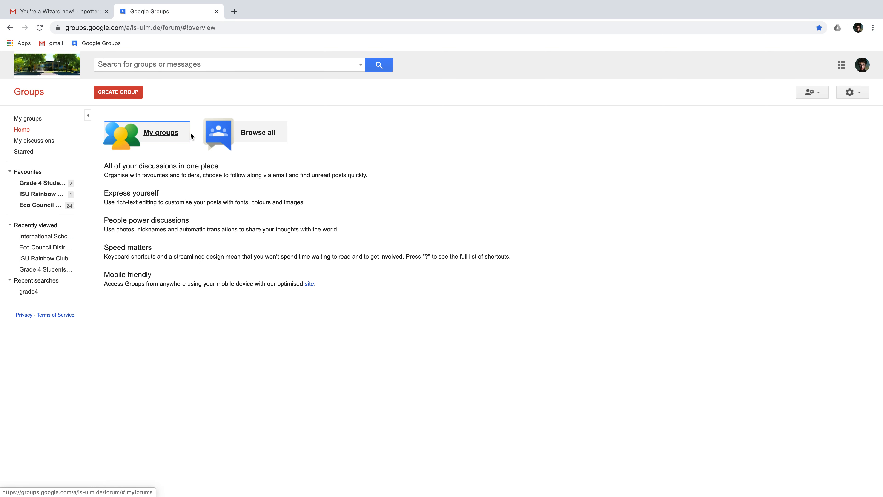
left_click(124, 92)
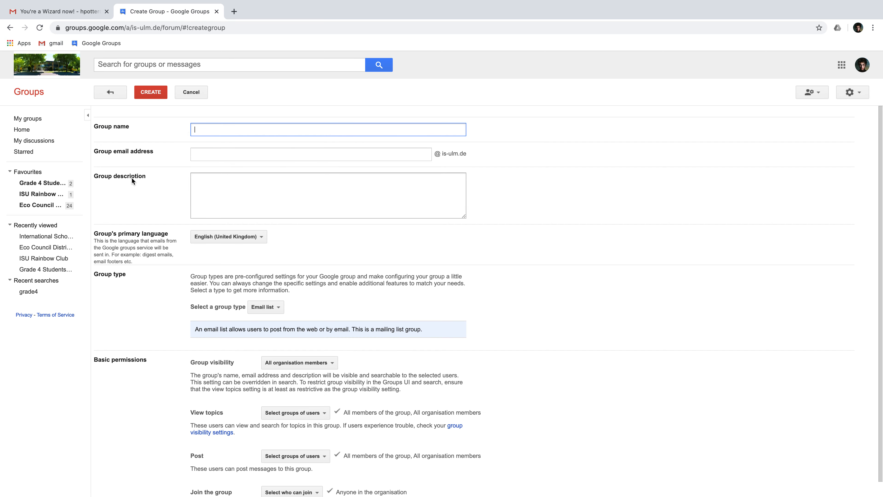
type("Harr")
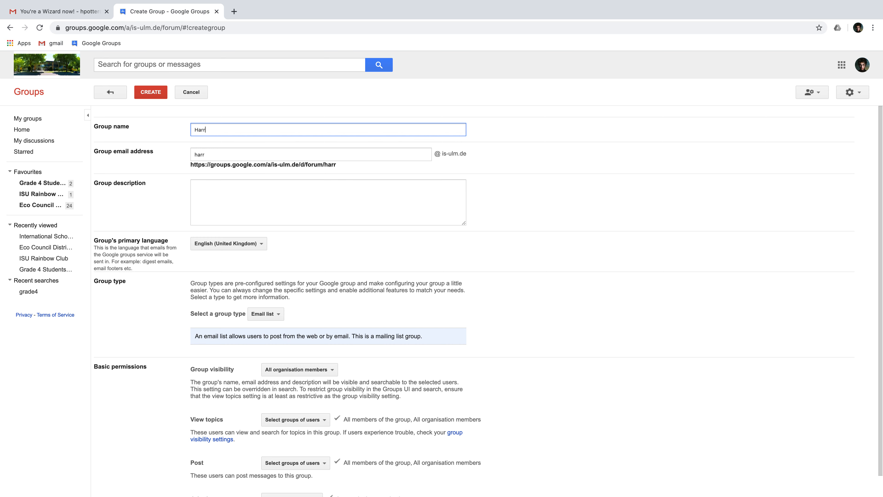
type("ys maf")
key("BackSpace")
type("gic club")
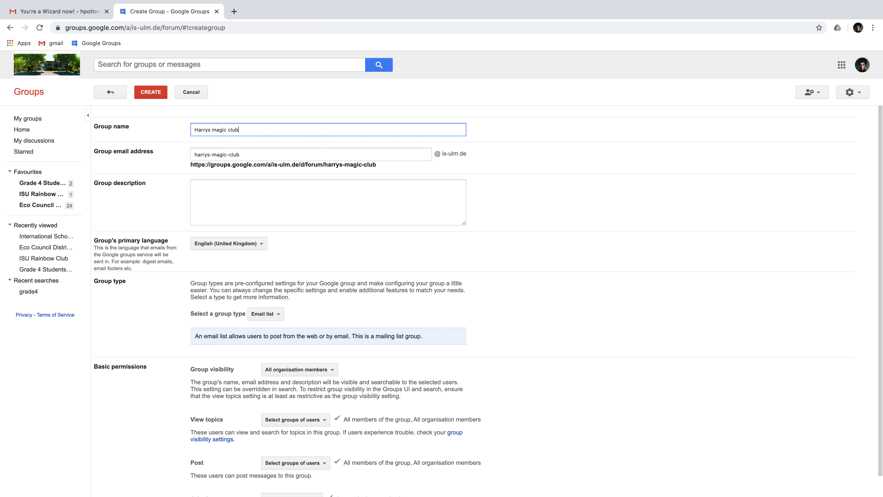
key("Tab")
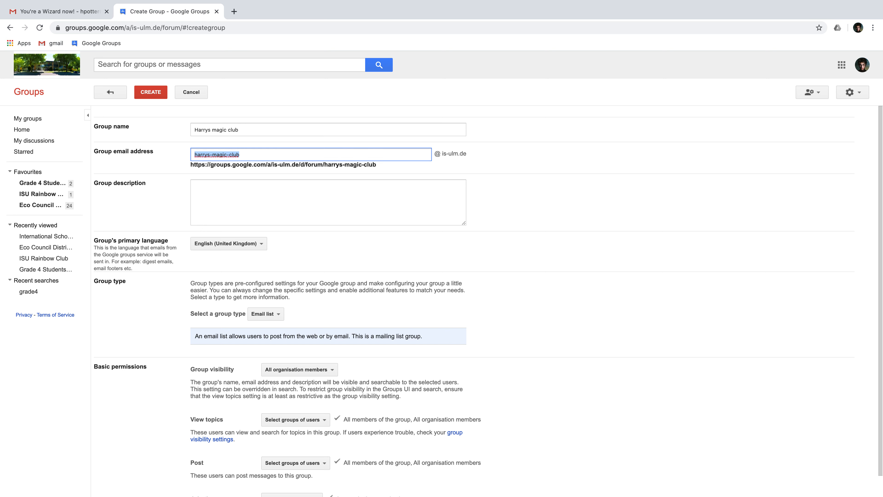
type("magic")
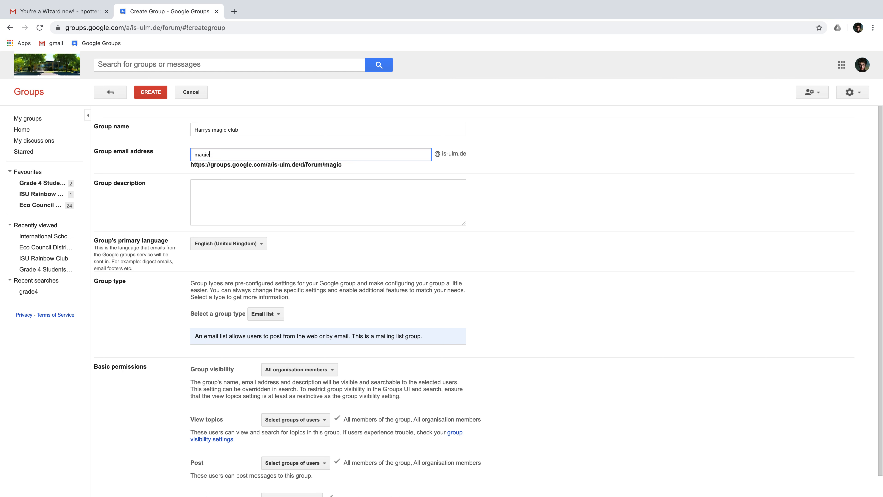
- Enter the group description "A group to share spells. No muggles!" and create the group
key("Tab")
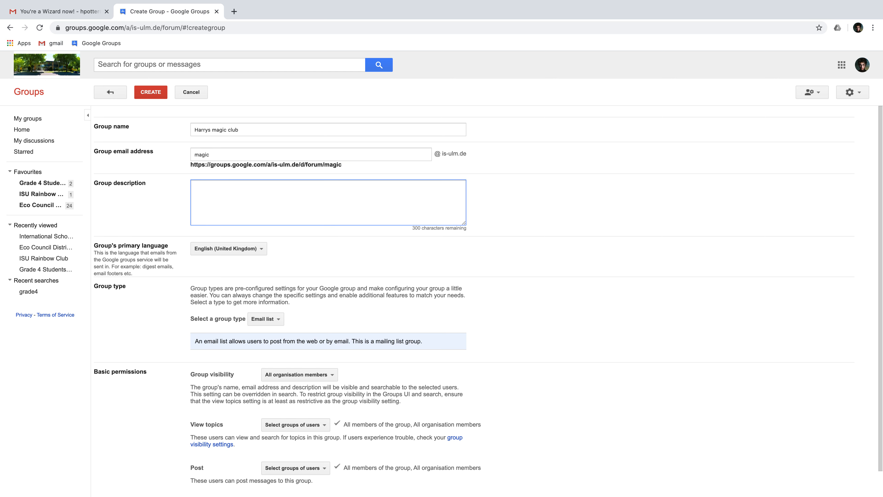
type("A group to")
type("s")
type("hare ")
type("so")
type("ells.")
type("No mu")
type("ggl")
type("es!")
scroll(167, 194, "down", 1)
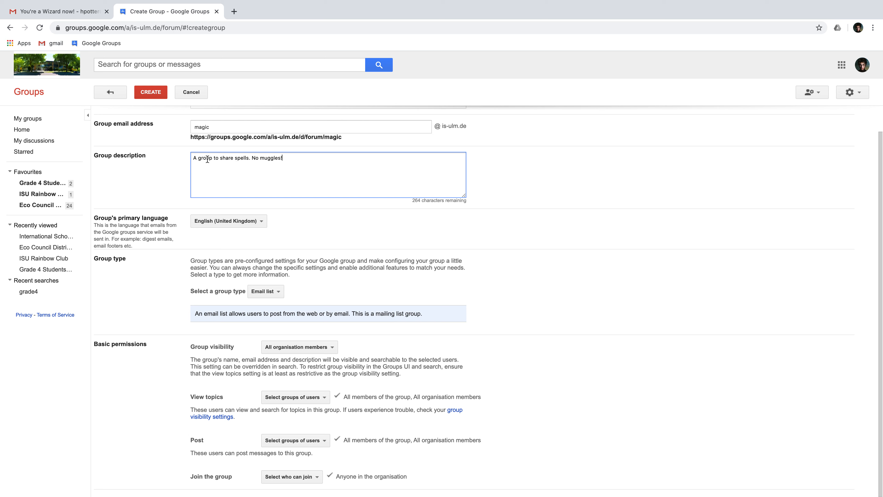
left_click(159, 93)
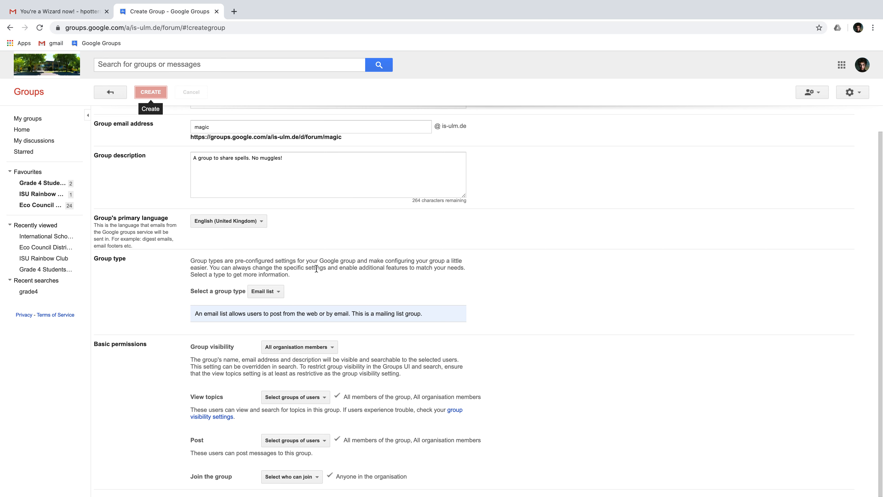
scroll(369, 327, "up", 1)
scroll(368, 325, "down", 1)
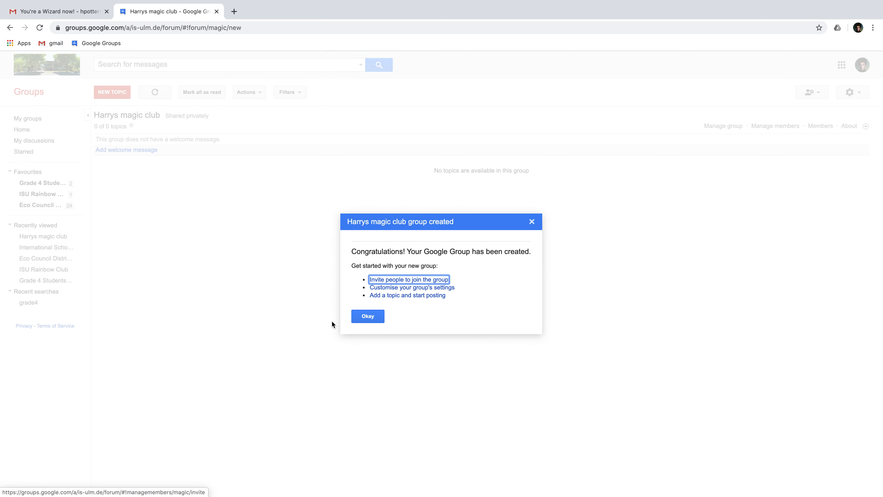
- Dismiss the creation dialog, open the new Harrys magic club group and add it to the favourites
left_click(356, 320)
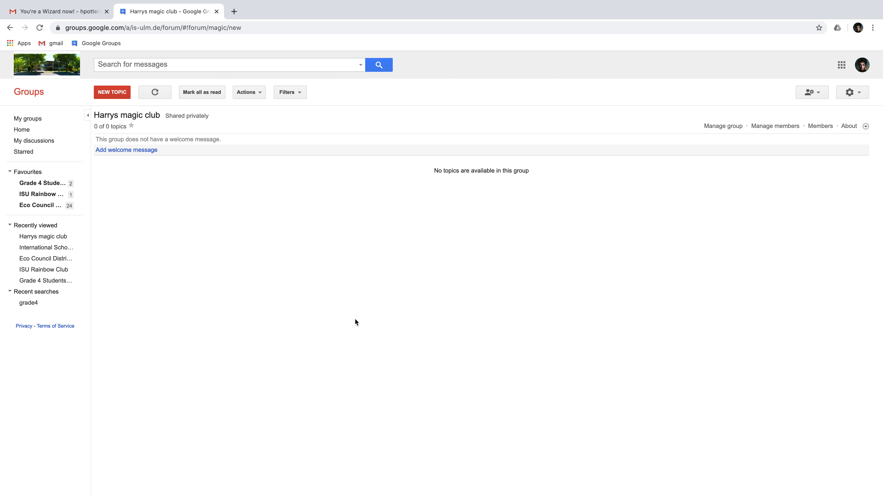
left_click(70, 236)
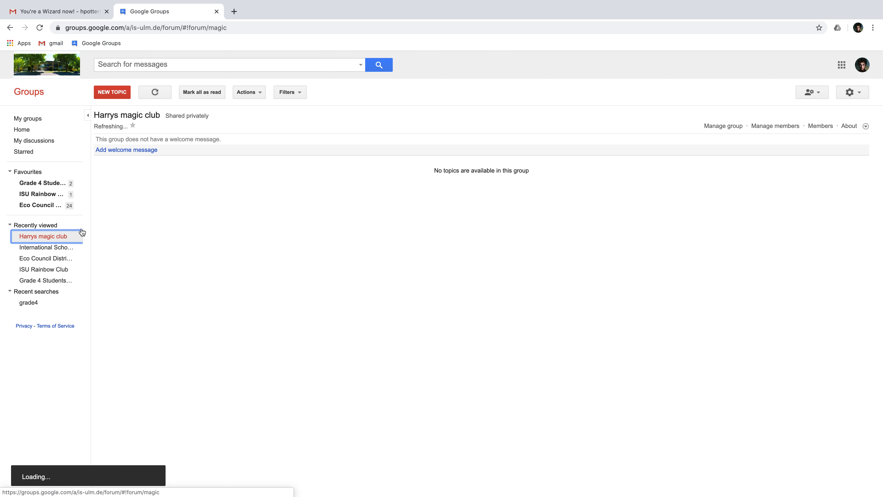
left_click(131, 126)
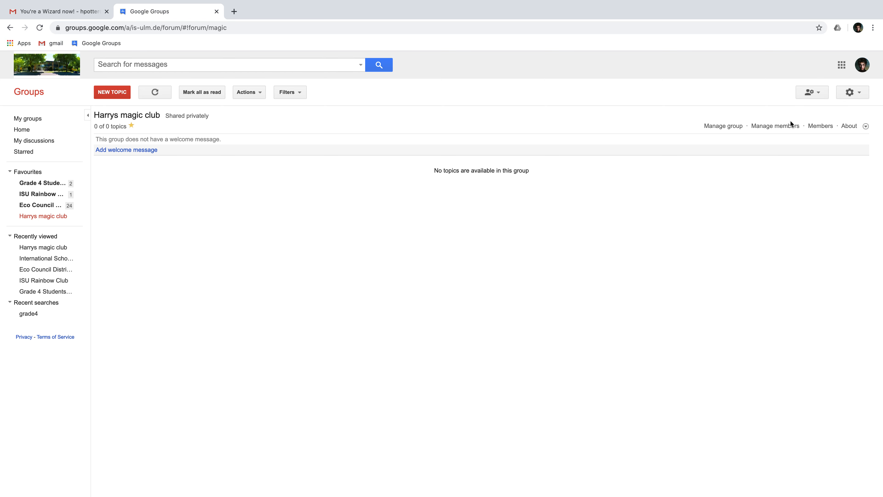
- Directly add two members to Harrys magic club, looking them up with "her" and "ron"
left_click(775, 126)
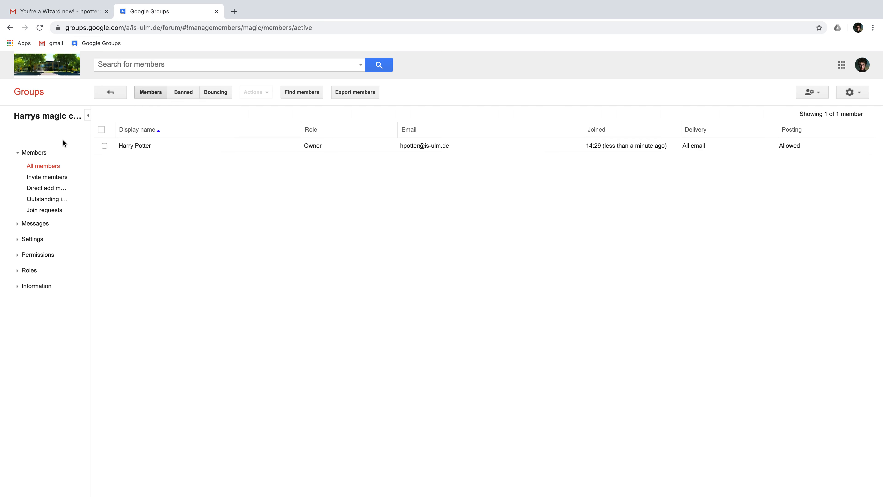
left_click(47, 192)
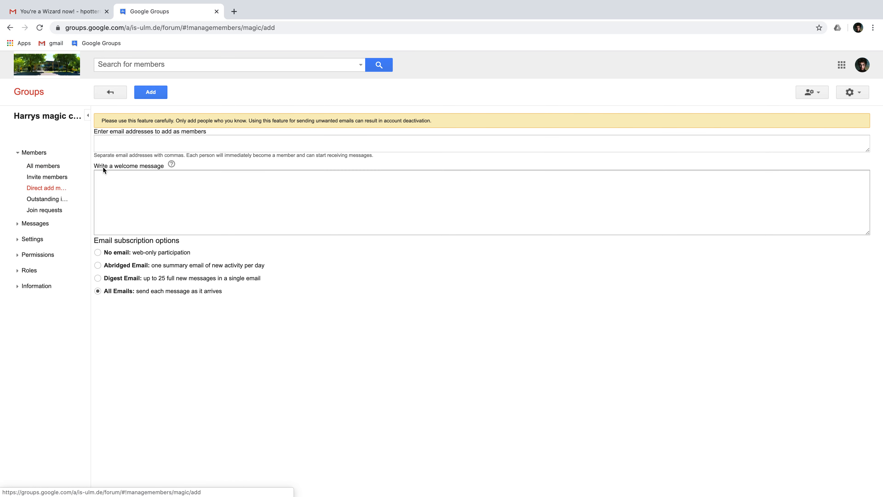
left_click(120, 146)
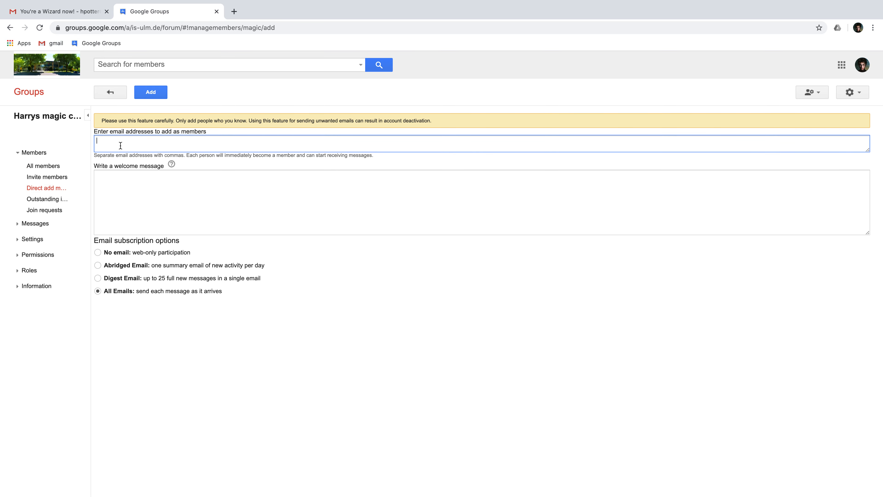
type("her")
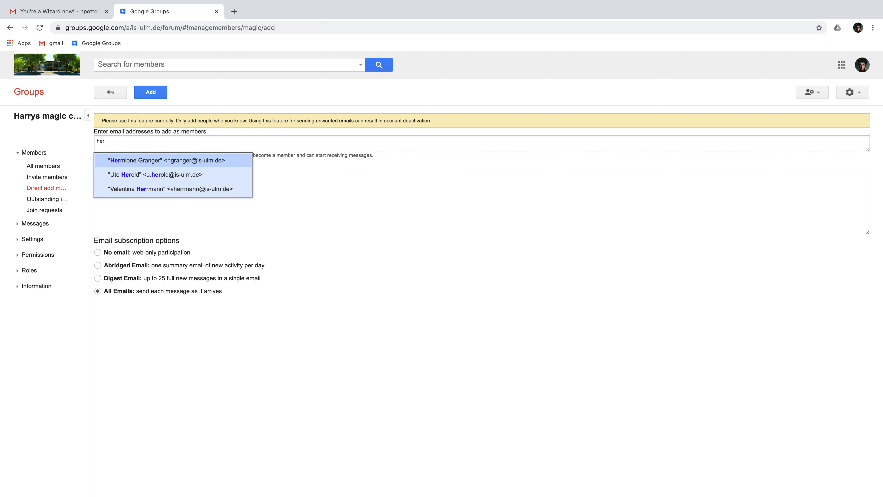
left_click(127, 158)
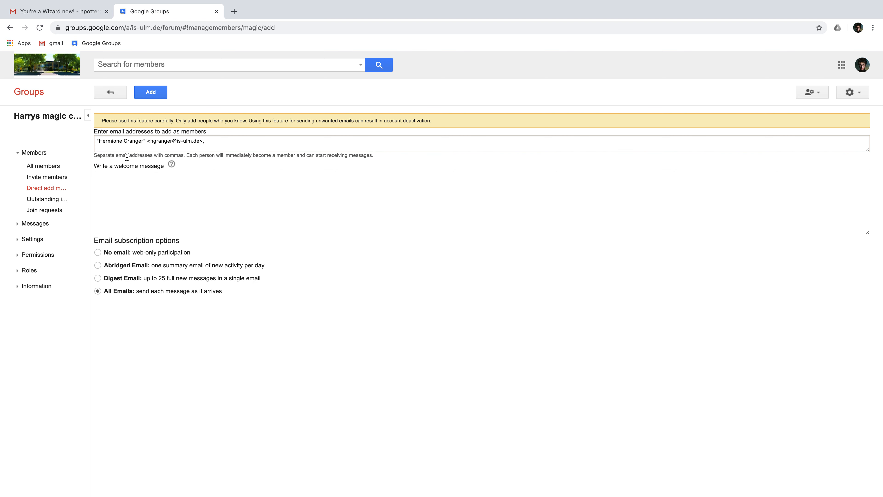
type("ron")
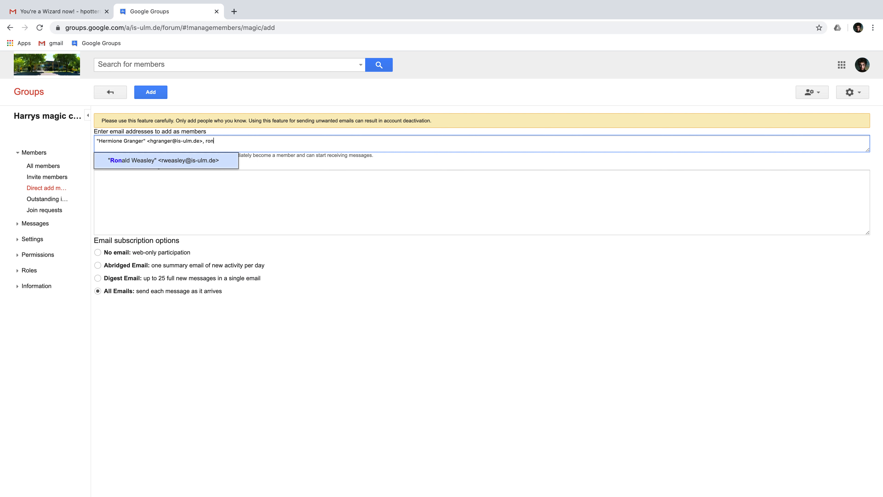
left_click(127, 159)
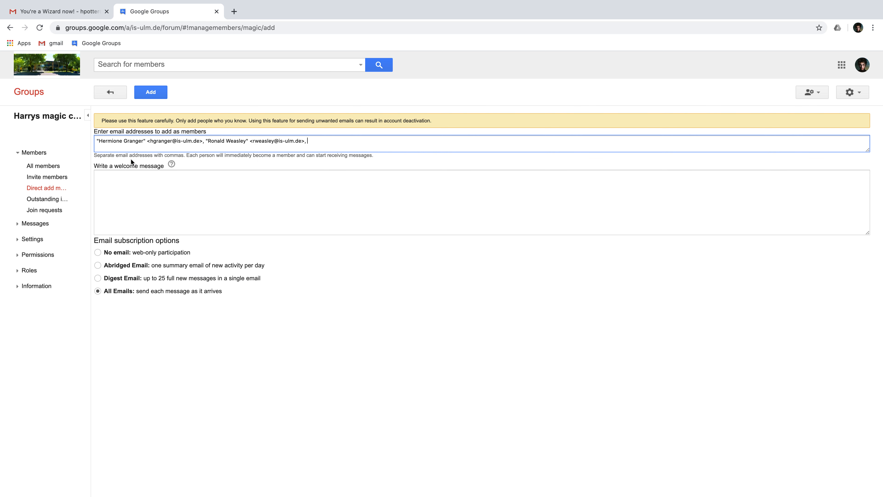
left_click(144, 93)
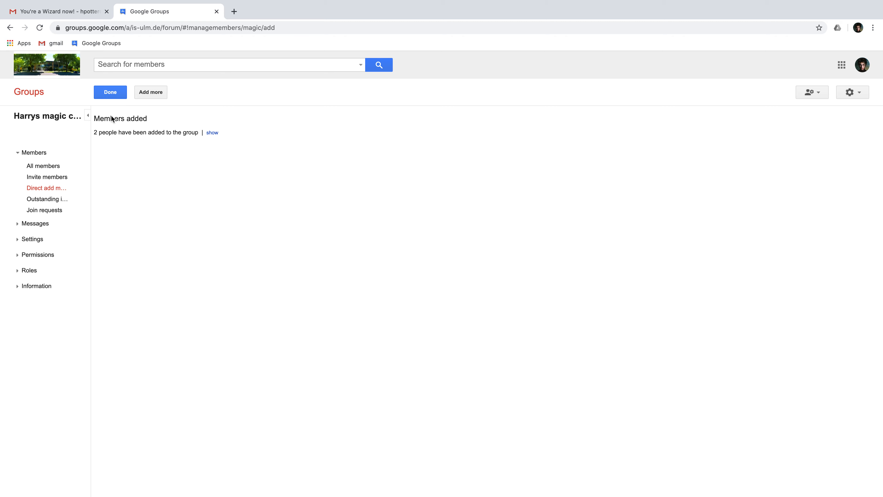
- Open Harrys magic club from the favourites and start a new topic with the subject "Welcome to my club"
left_click(38, 96)
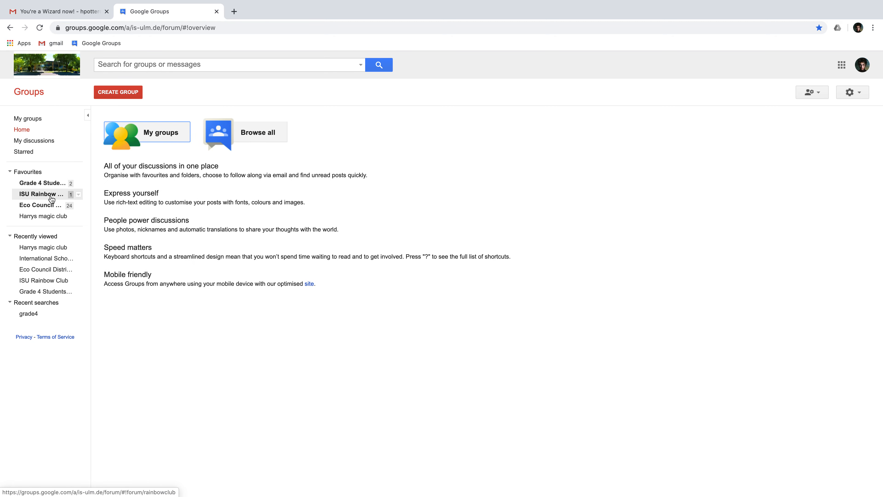
left_click(48, 216)
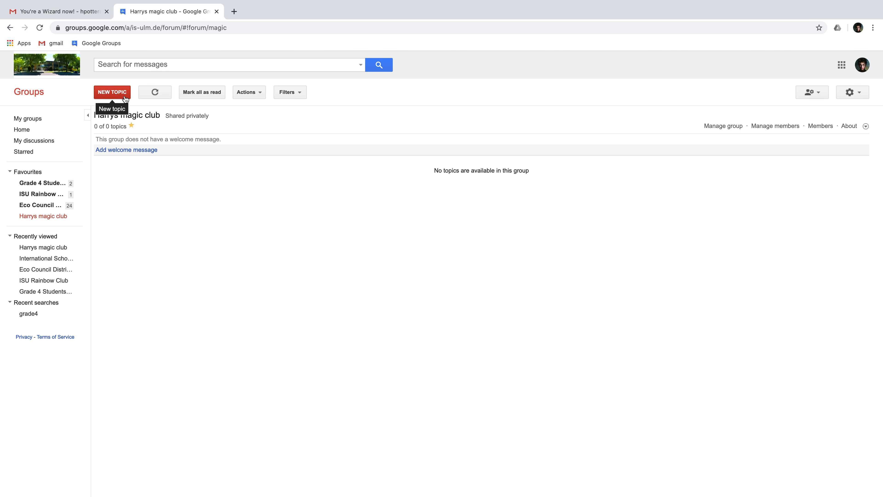
left_click(118, 93)
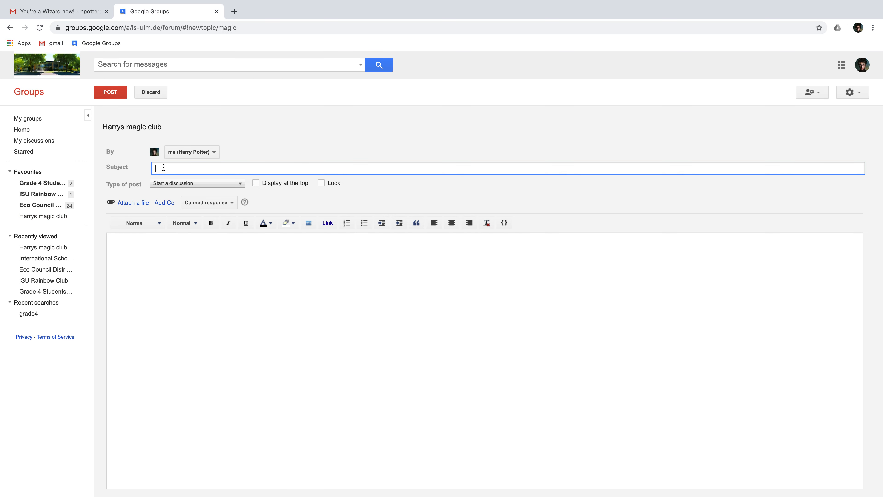
type("WE")
type("elcome to m")
type("y club")
- Write the message "The first rule of magic club is that we do not invite Draco!" and post the topic
left_click(165, 250)
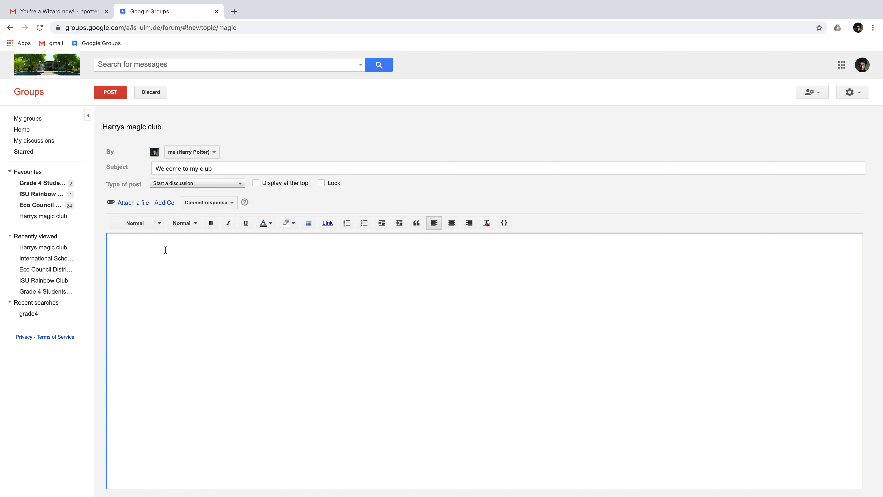
type("The first rule of magic club is that we do ")
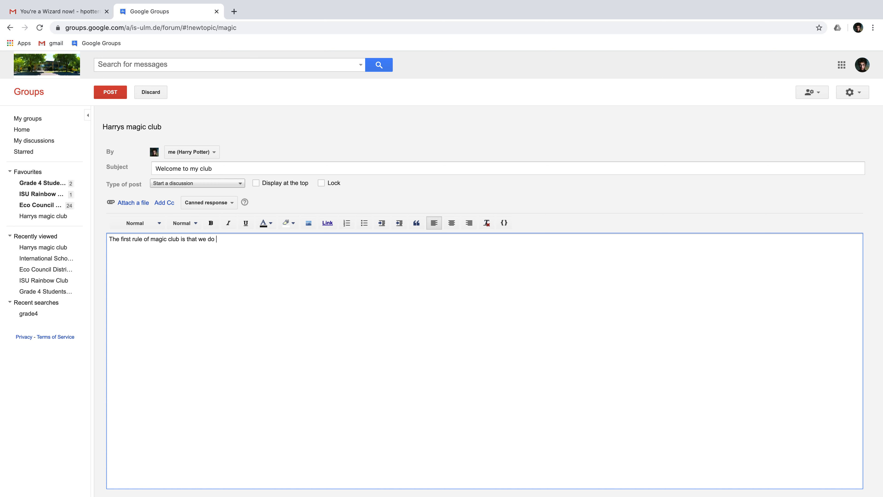
type("not invite Draco!")
left_click(109, 93)
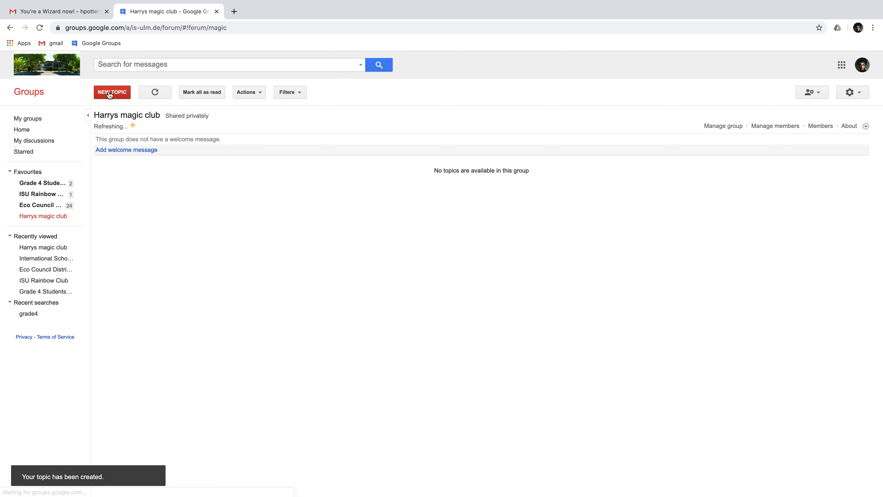
- Switch to Gmail and check the inbox for the group's welcome post
left_click(69, 13)
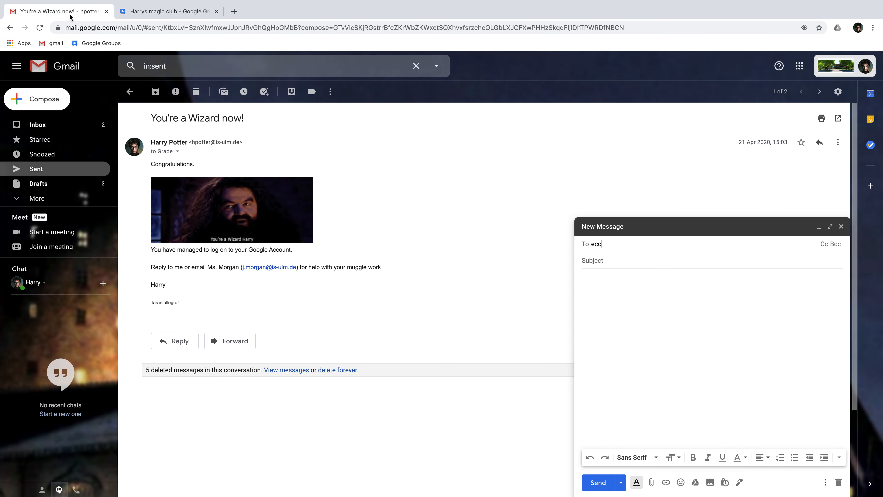
left_click(55, 124)
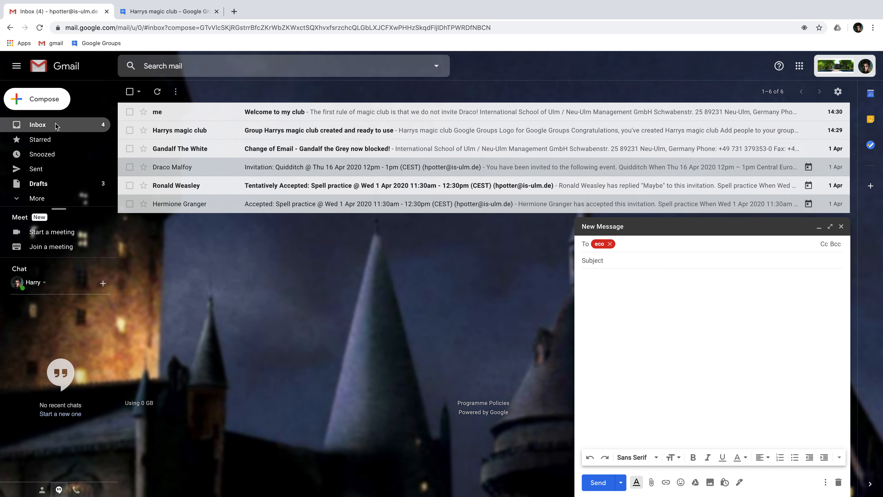
mouse_move(739, 1)
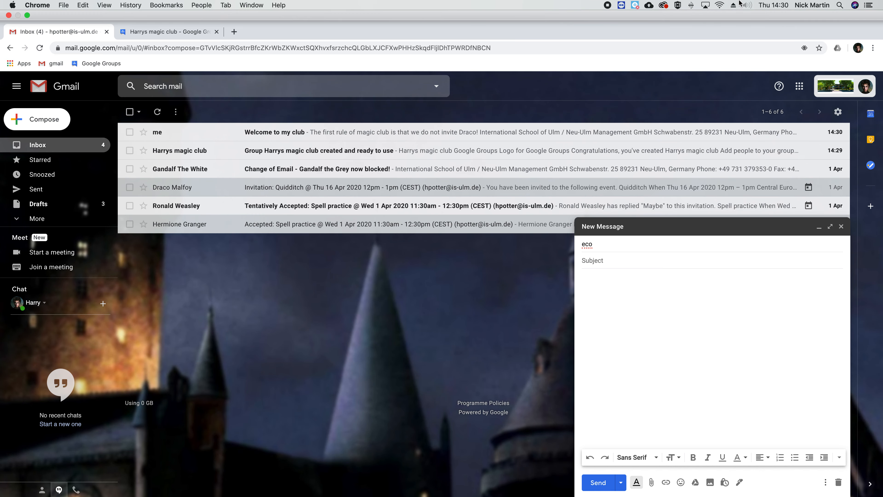
- Switch to Google Groups and view the favourite Eco Council, ISU Rainbow Club and Grade 4 Students groups in turn
left_click(187, 35)
left_click(29, 209)
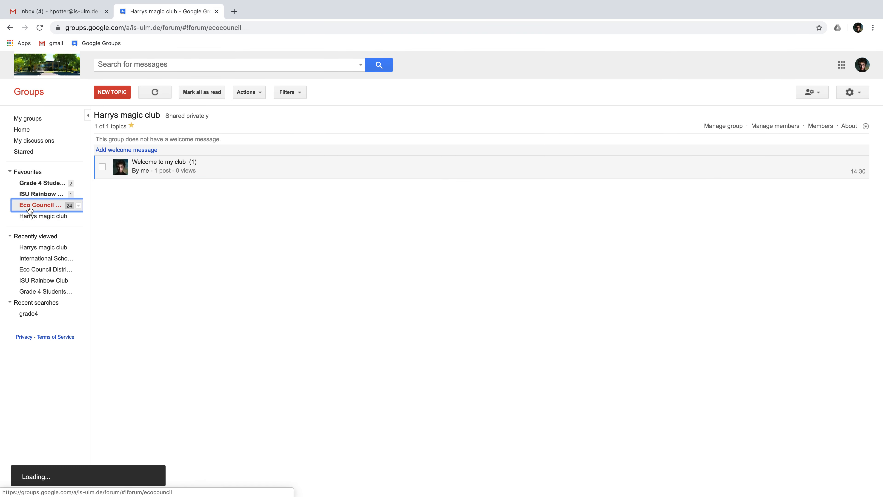
left_click(28, 195)
left_click(31, 185)
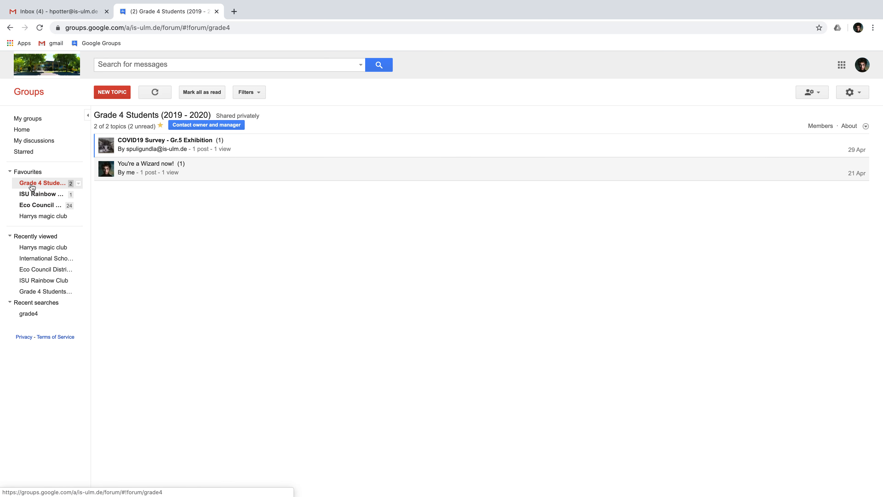
mouse_move(705, 3)
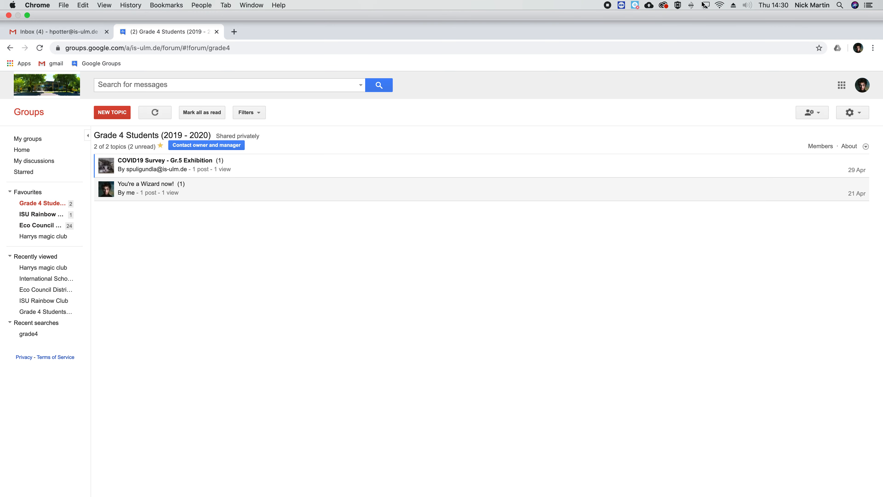